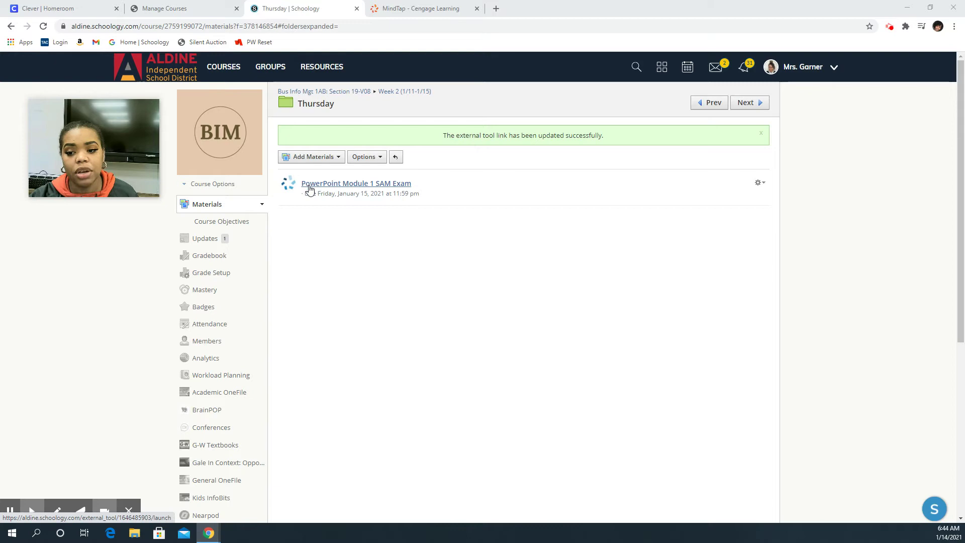
Step: Launch the PowerPoint Module 1 SAM Exam in MindTap, view its start page, then return to Schoology
click(310, 189)
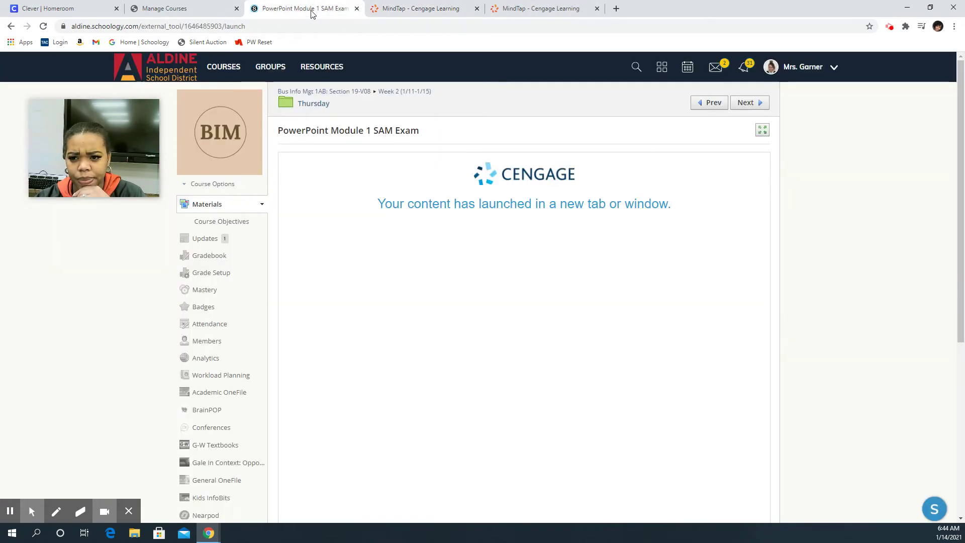
click(312, 9)
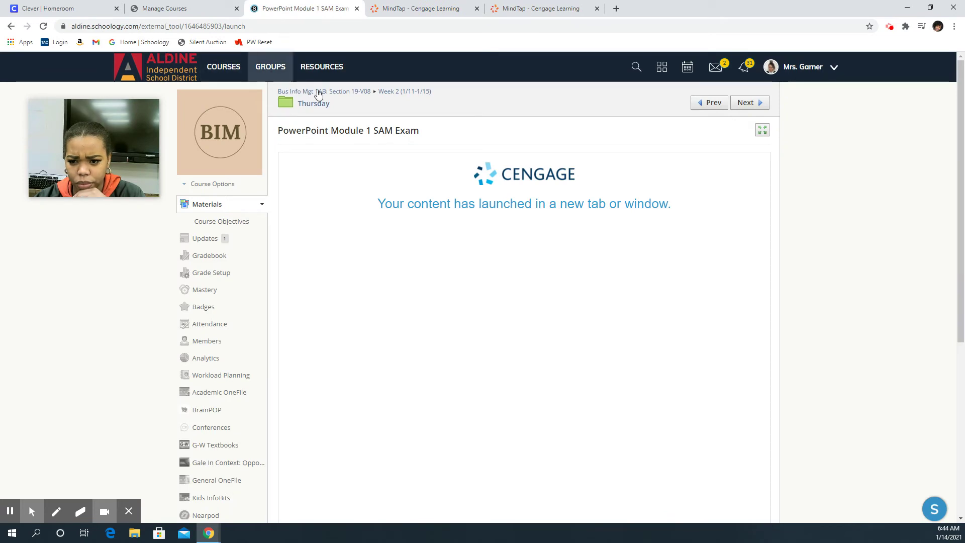
Step: Check the Tuesday folder under Week 2 (1/11-1/15), then go into the Monday folder
click(402, 91)
click(327, 189)
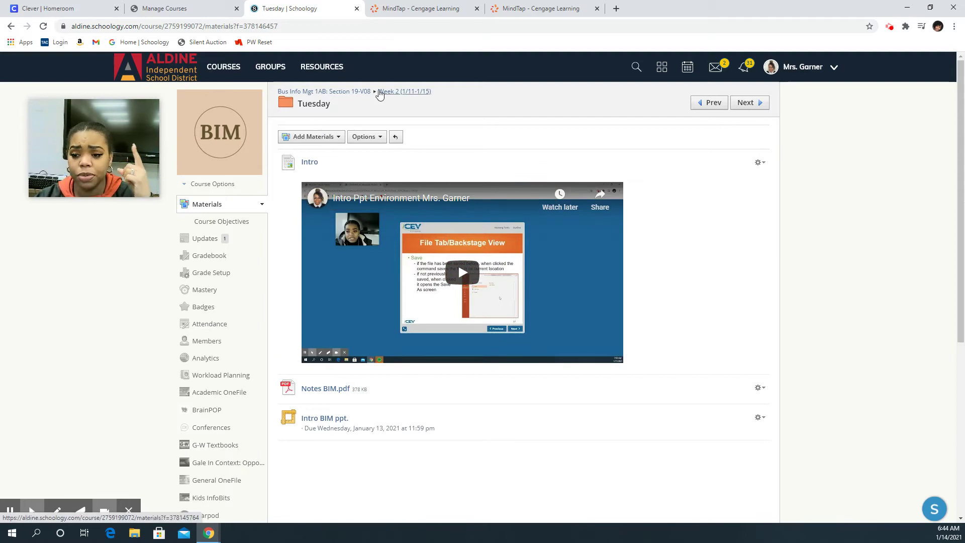
click(379, 93)
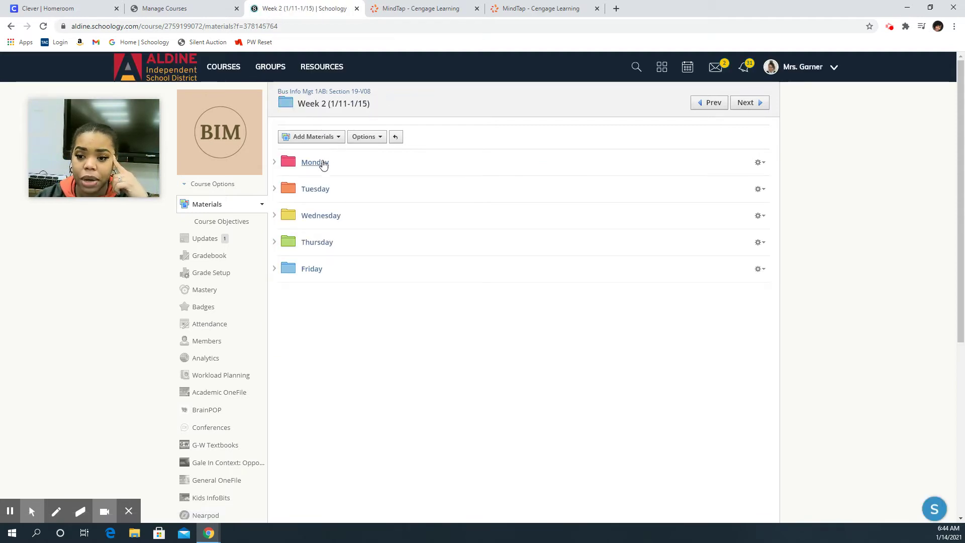
click(320, 163)
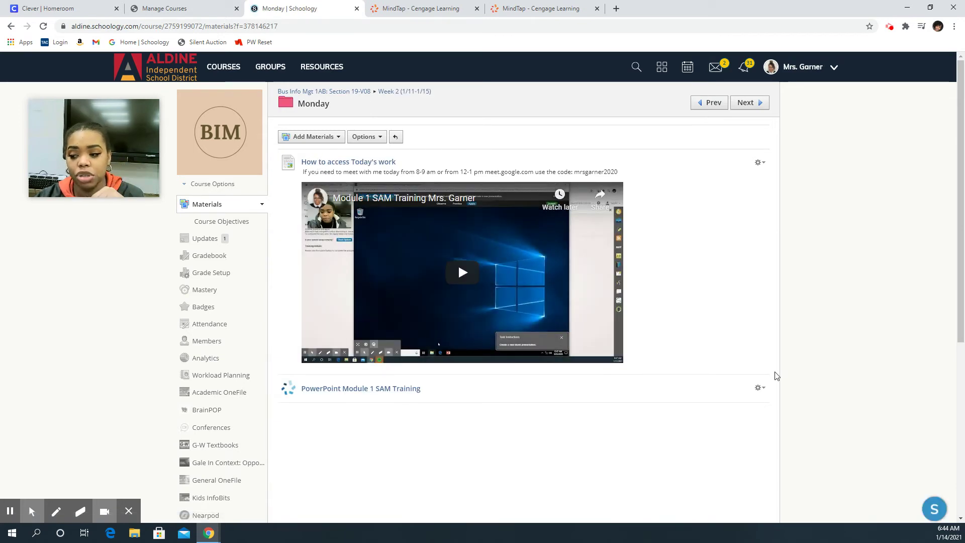
Step: Edit the PowerPoint Module 1 SAM Training link so it's due January 11, 2021, 11:59 pm, and save
click(763, 390)
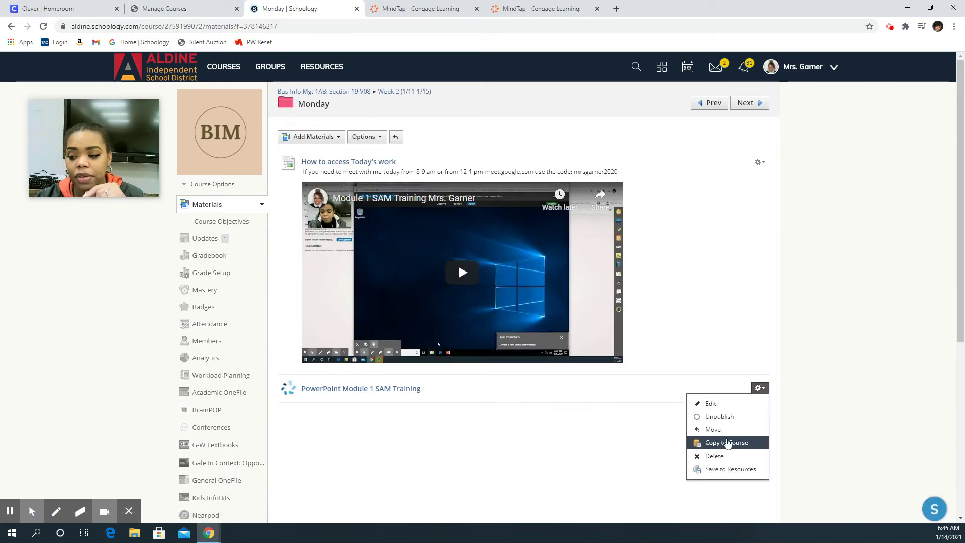
click(722, 405)
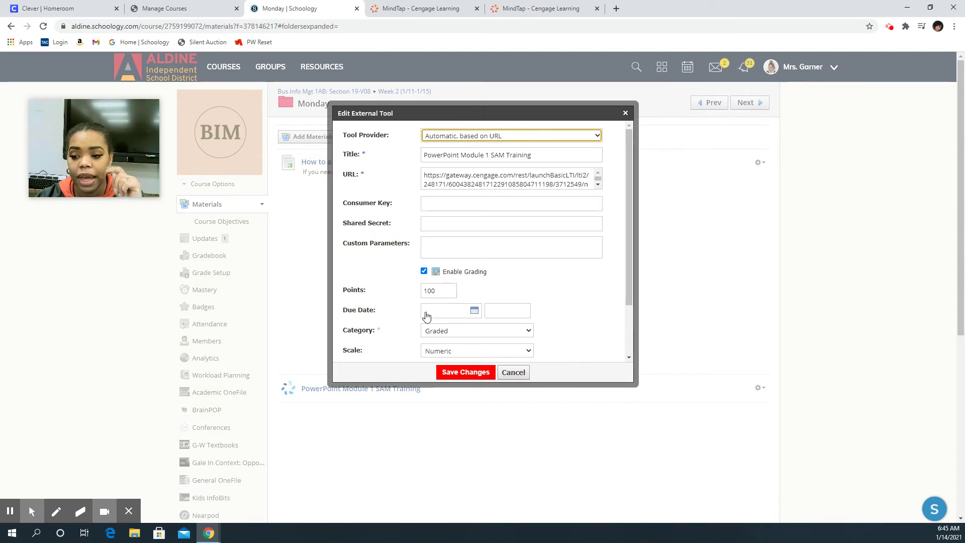
click(469, 312)
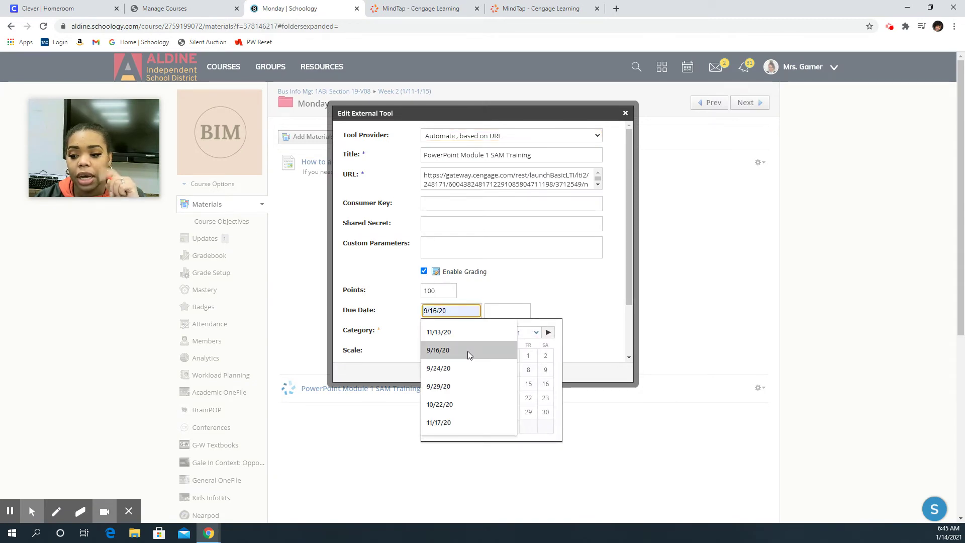
click(525, 383)
click(474, 310)
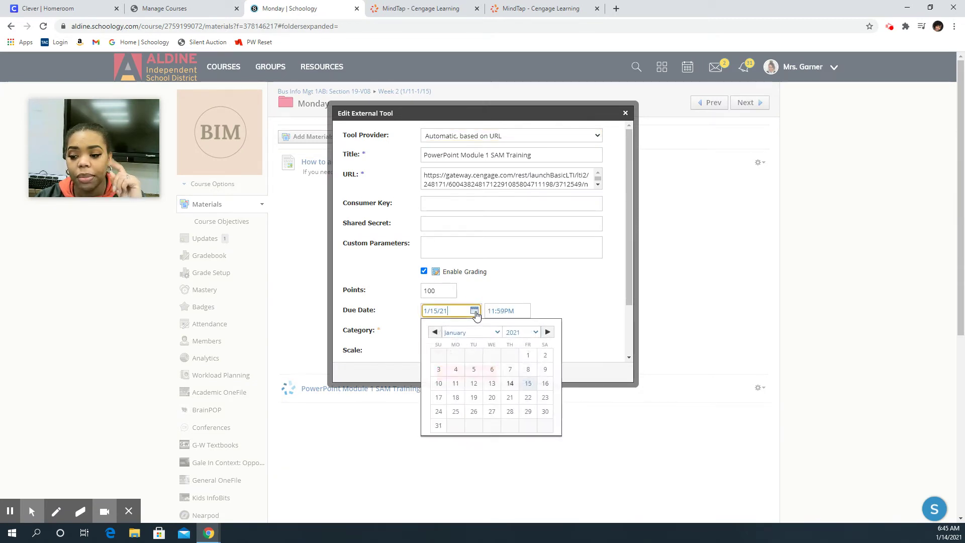
click(456, 384)
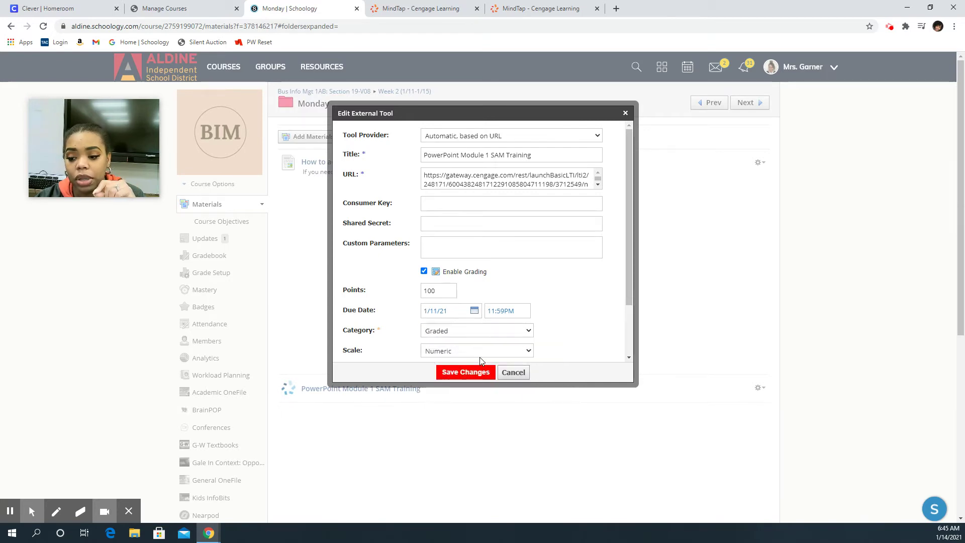
click(470, 372)
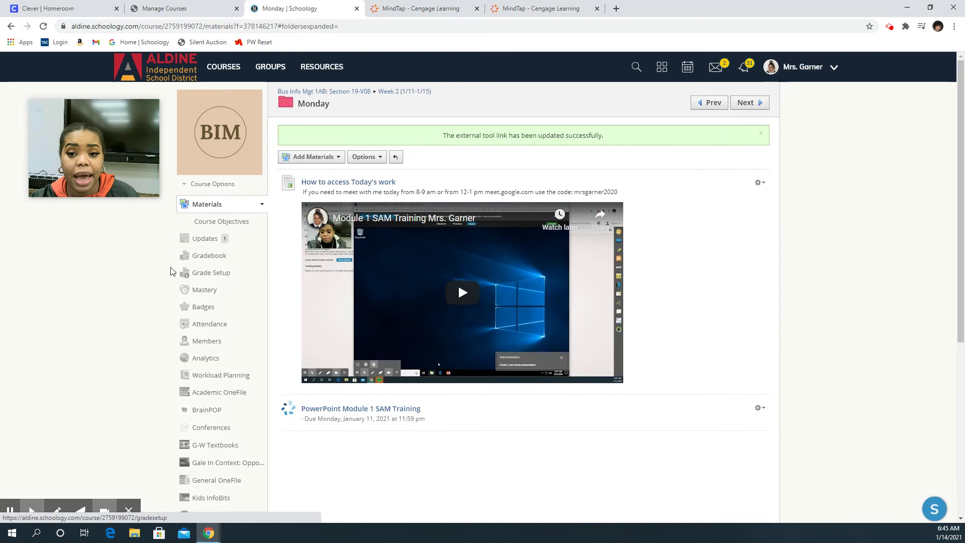